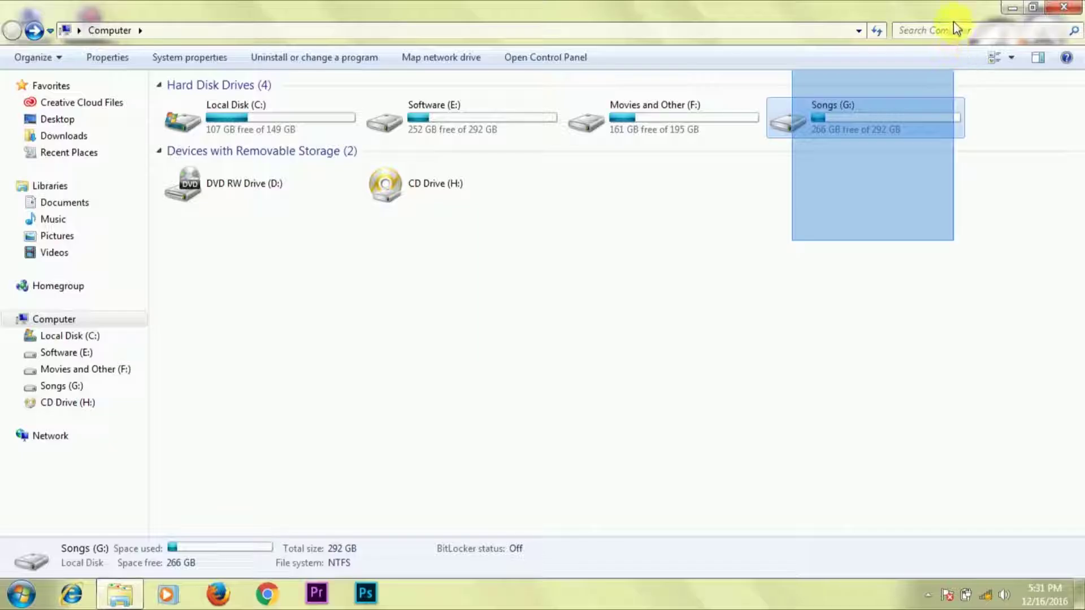
# Step: Examine the Songs (G:) drive among the computer's hard disk drives
pyautogui.moveTo(919, 215); pyautogui.dragTo(832, 9)
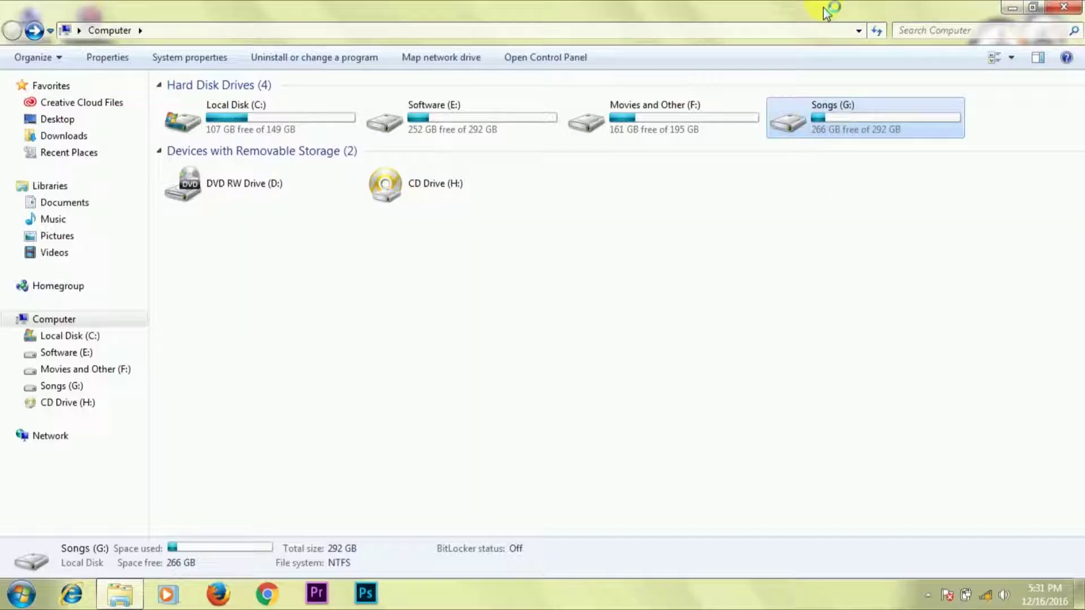
pyautogui.moveTo(805, 235); pyautogui.dragTo(922, 16)
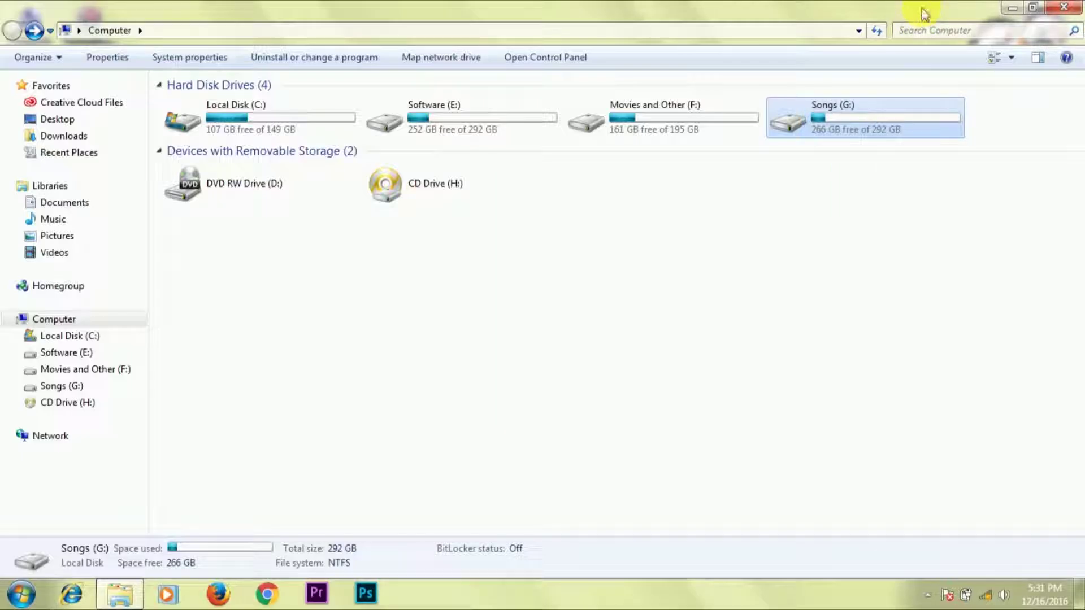
pyautogui.moveTo(802, 201); pyautogui.dragTo(922, 8)
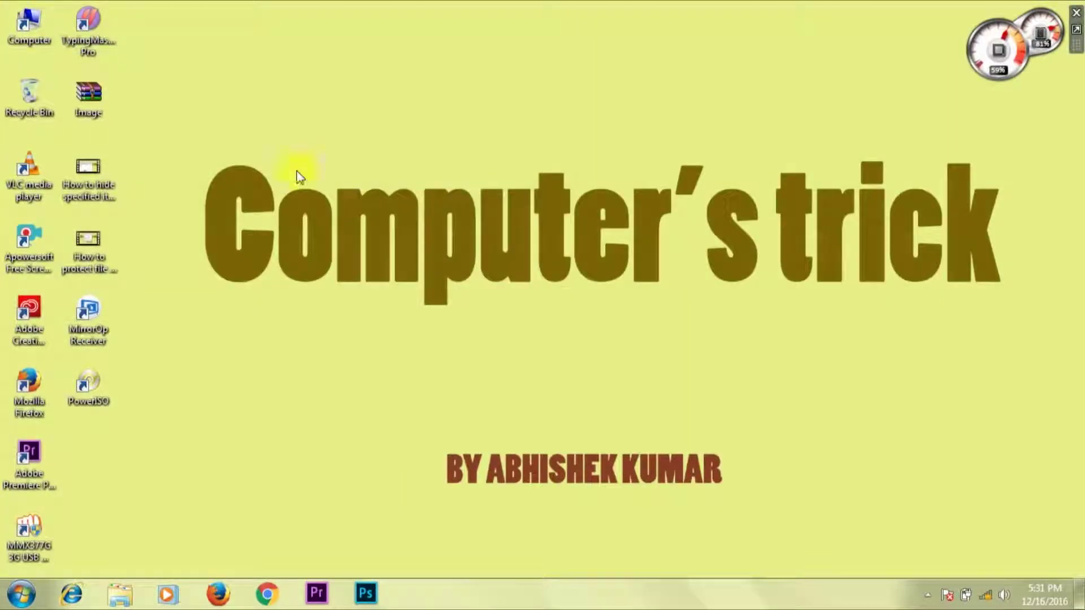
pyautogui.rightClick(294, 170)
pyautogui.click(331, 217)
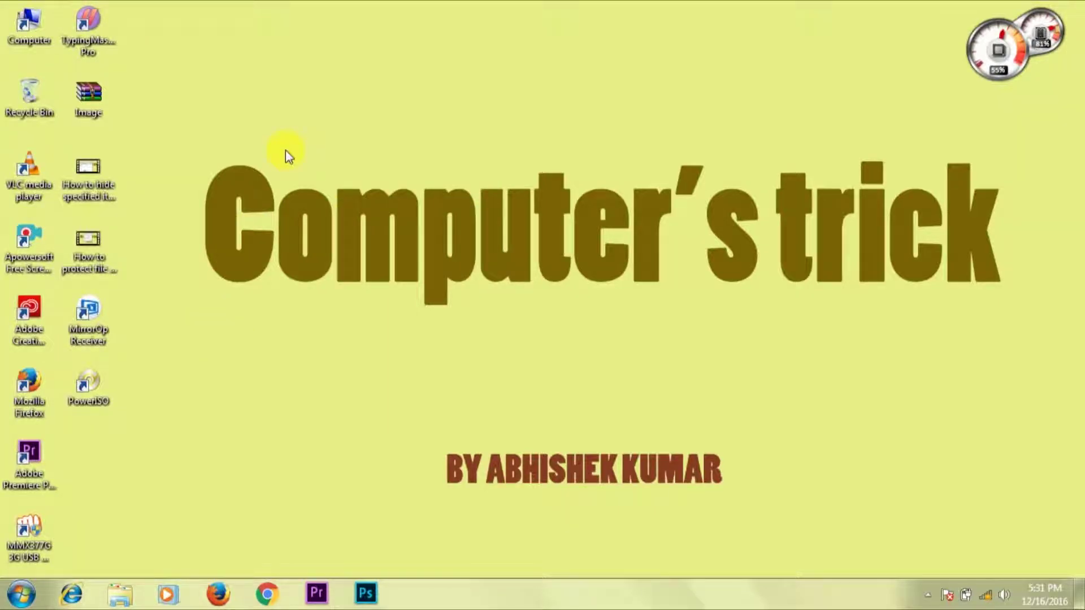
pyautogui.click(7, 606)
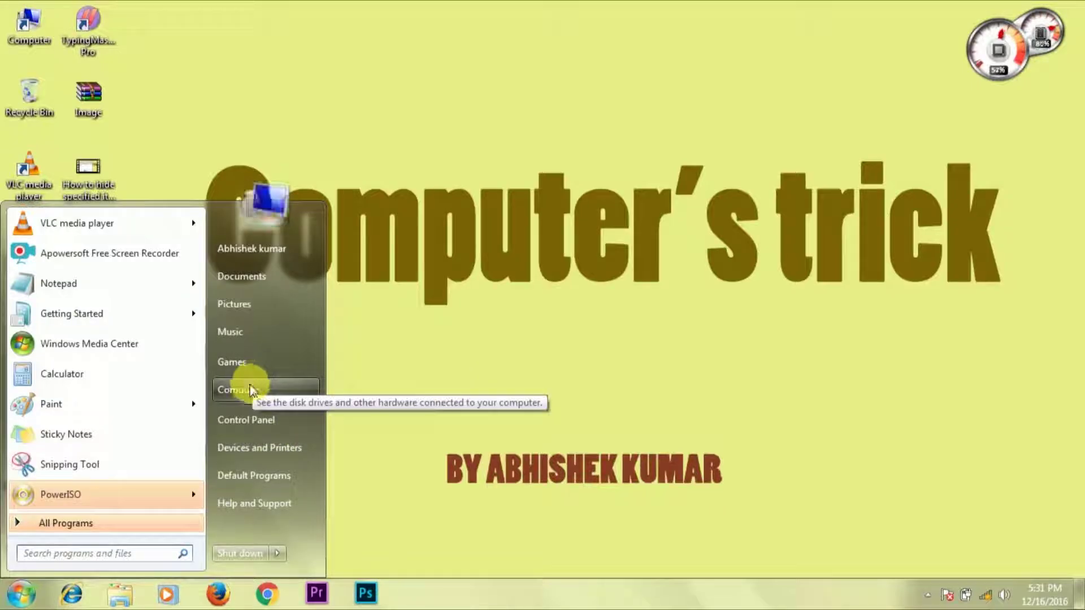
pyautogui.rightClick(250, 388)
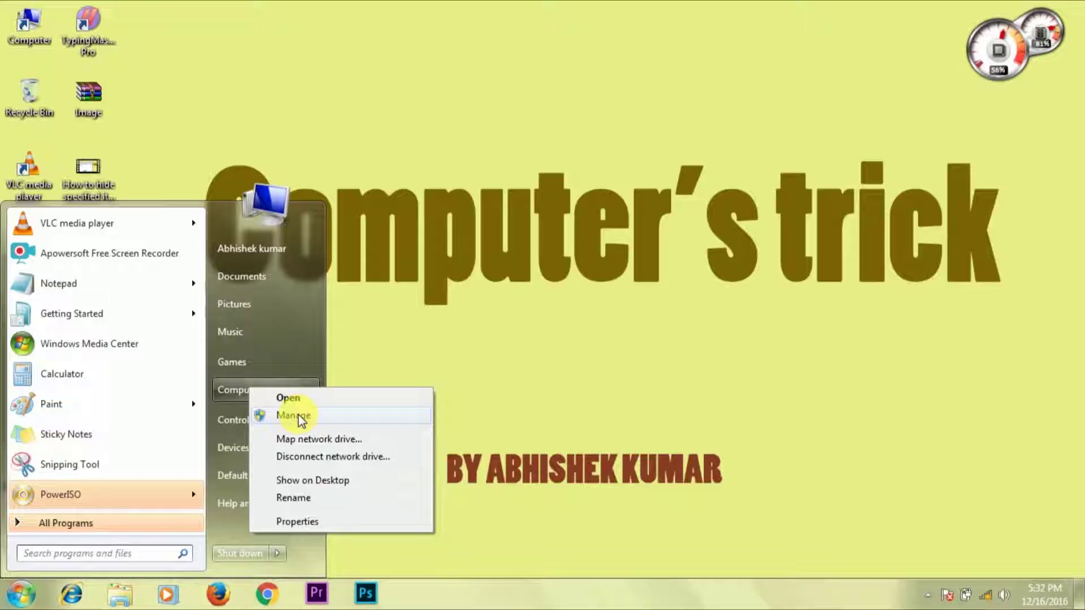
pyautogui.click(519, 271)
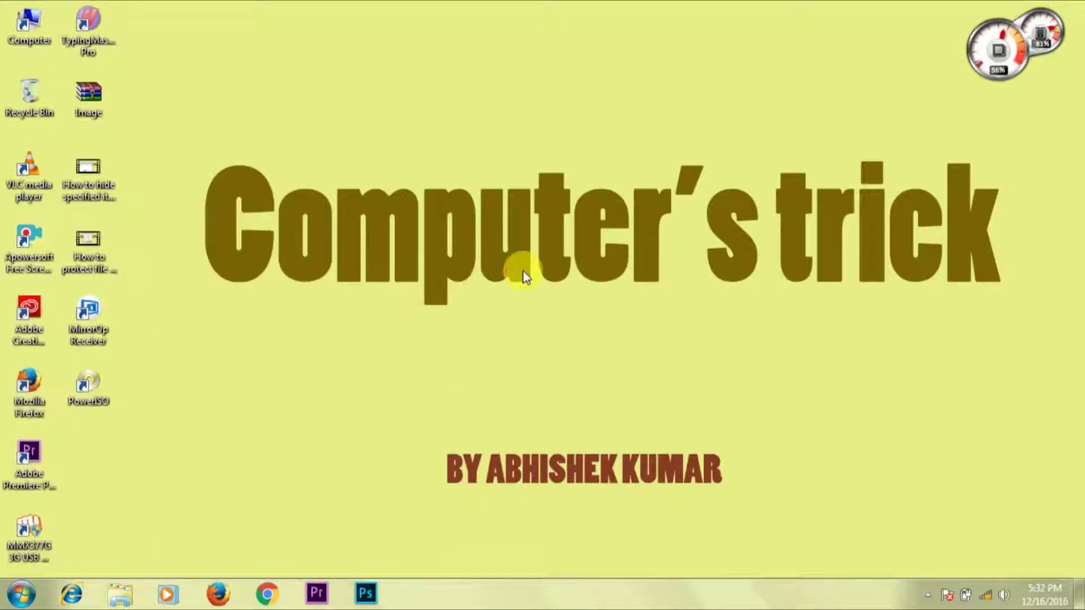
# Step: Open Computer Management for this computer in a maximized window and show Disk Management
pyautogui.rightClick(35, 26)
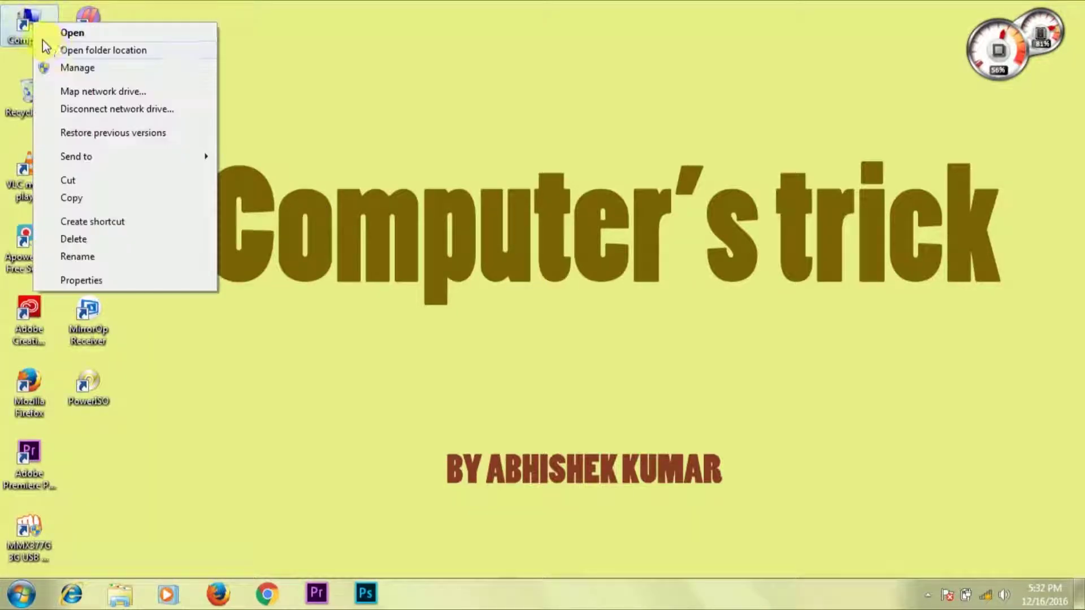
pyautogui.click(103, 74)
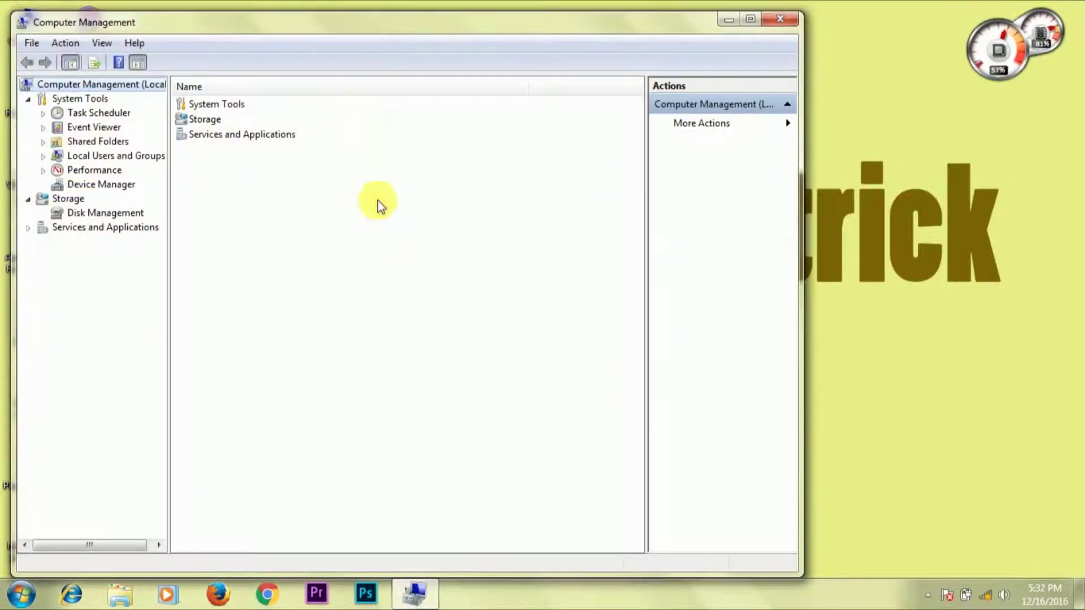
pyautogui.doubleClick(347, 26)
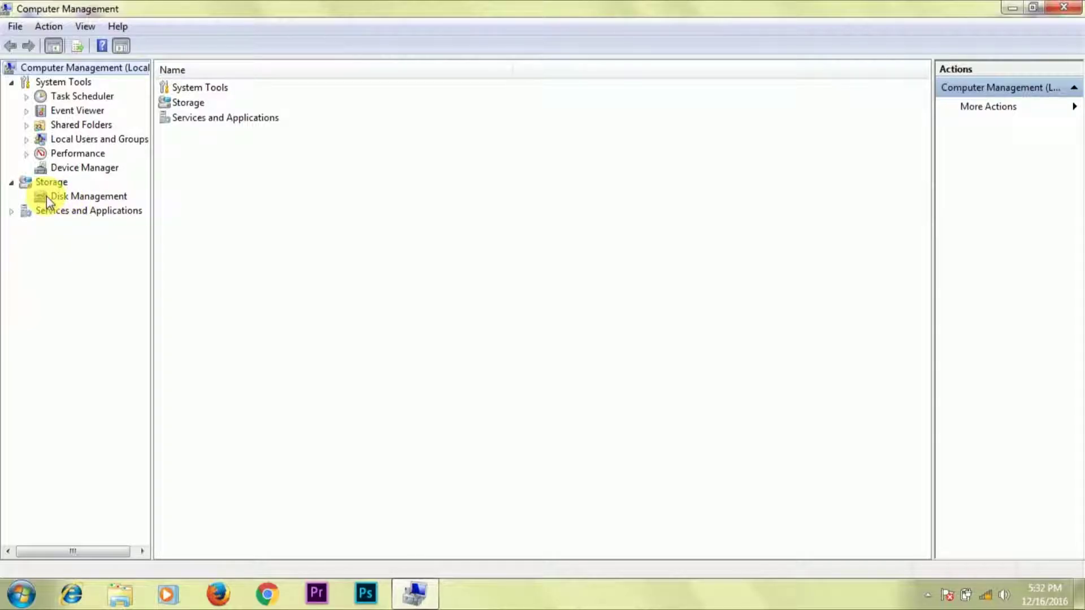
pyautogui.click(15, 182)
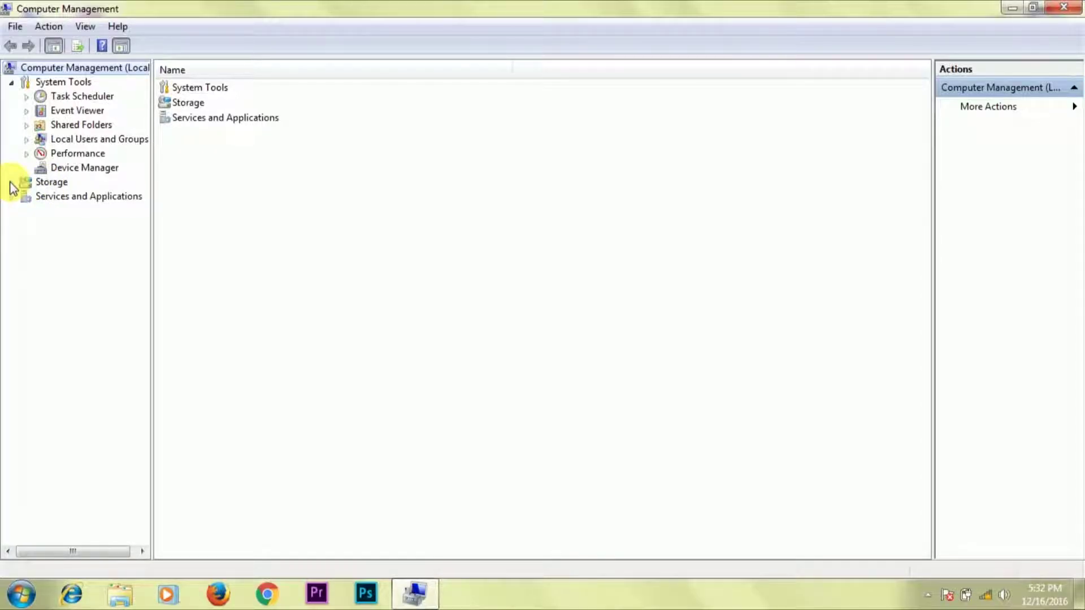
pyautogui.click(11, 182)
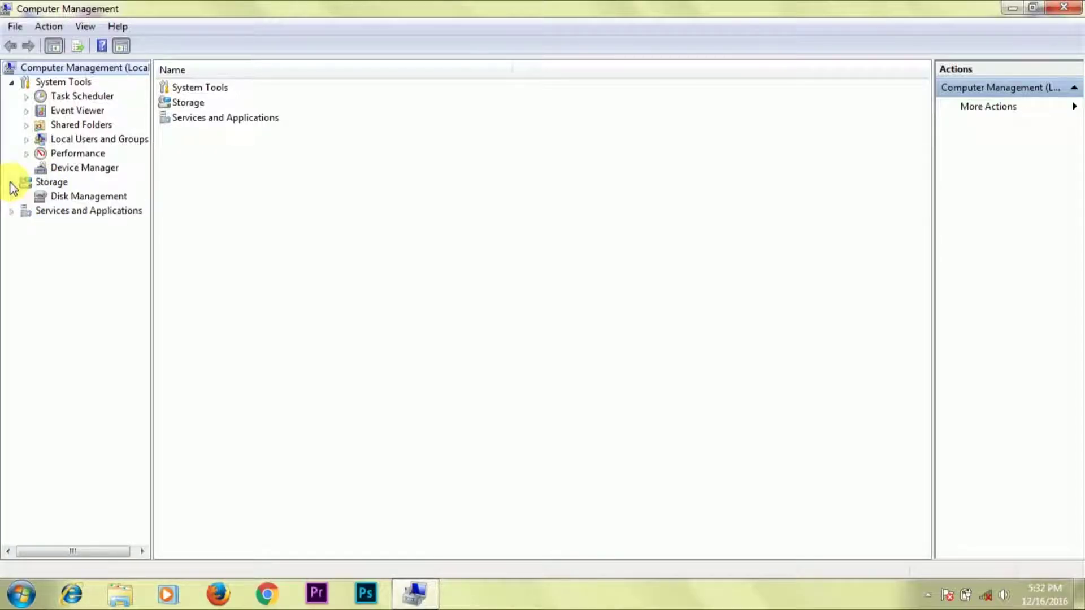
pyautogui.click(93, 195)
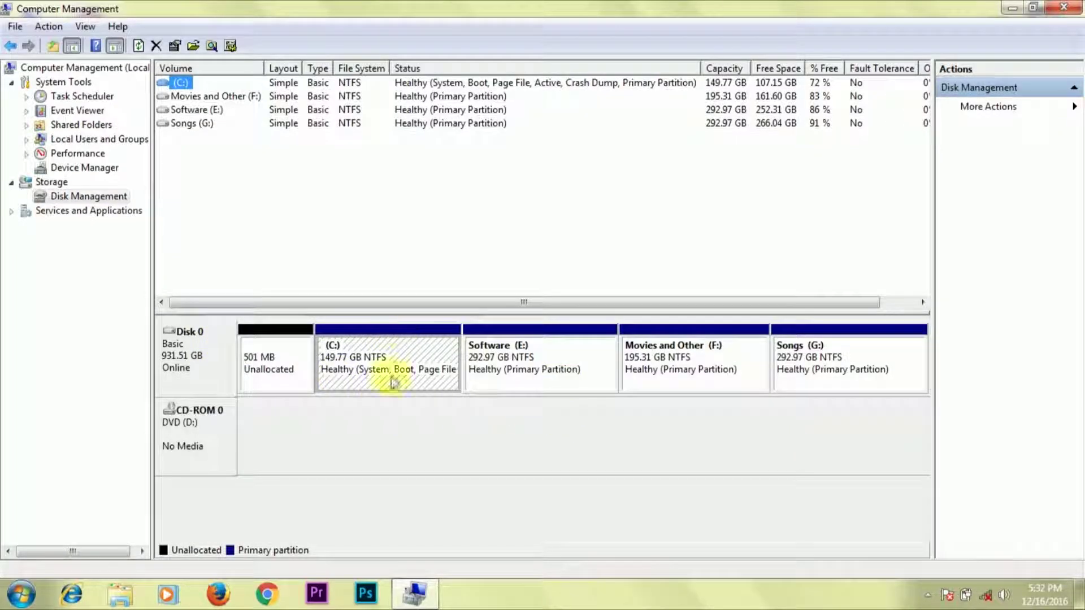
# Step: Remove the drive letter G: from the Songs volume and accept the removal
pyautogui.rightClick(814, 365)
pyautogui.click(806, 398)
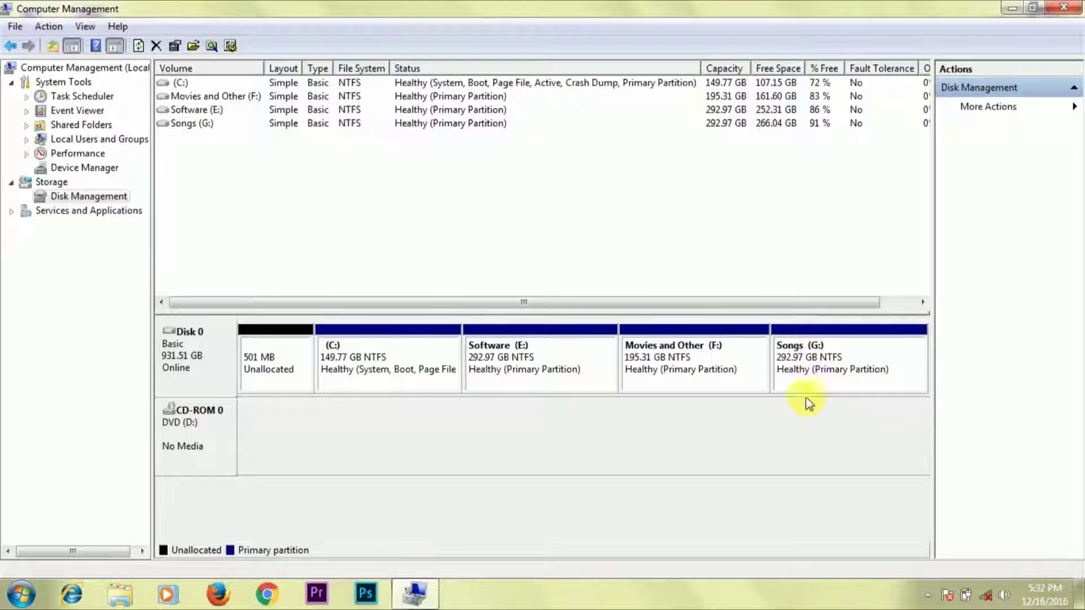
pyautogui.rightClick(832, 359)
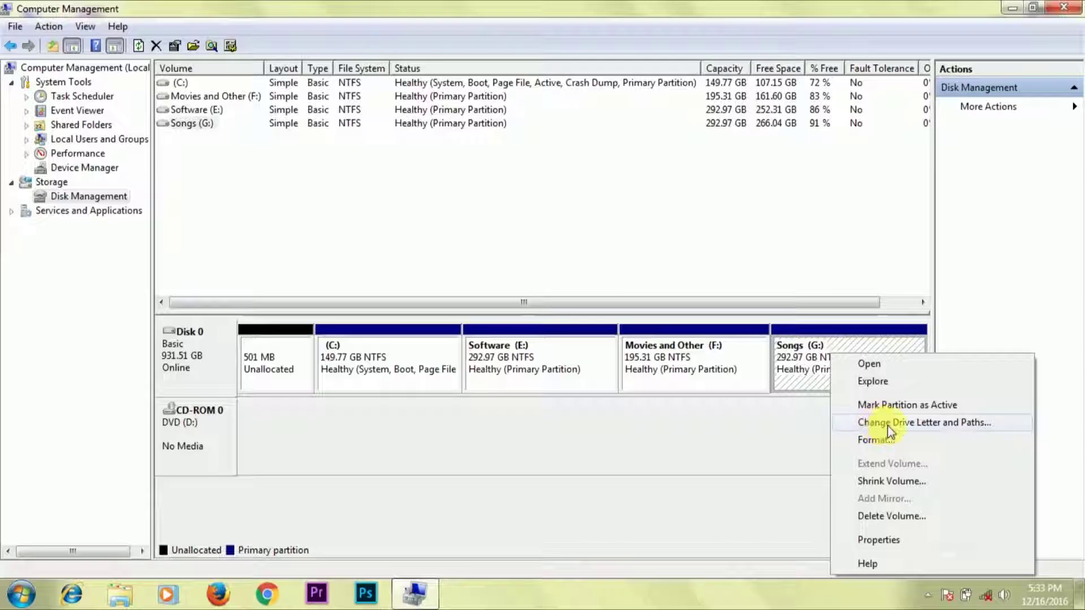
pyautogui.click(964, 425)
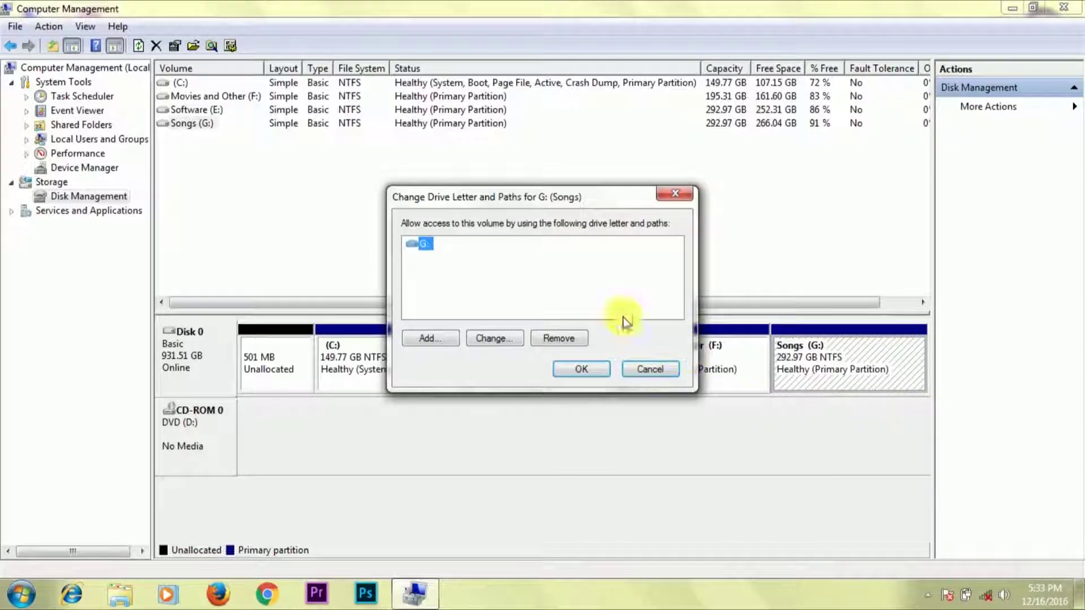
pyautogui.moveTo(560, 192); pyautogui.dragTo(640, 110)
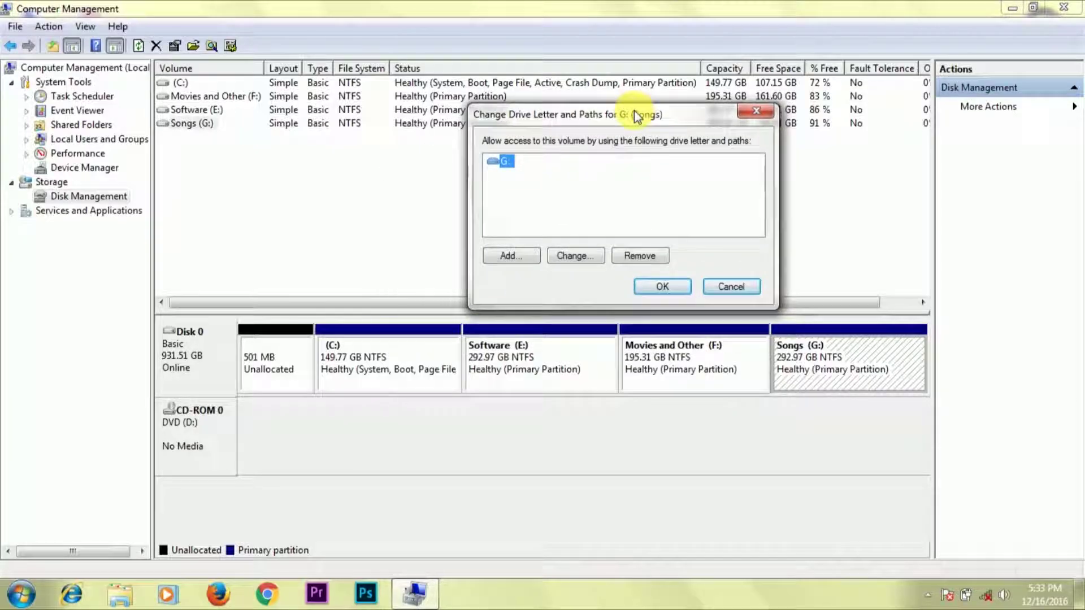
pyautogui.click(639, 260)
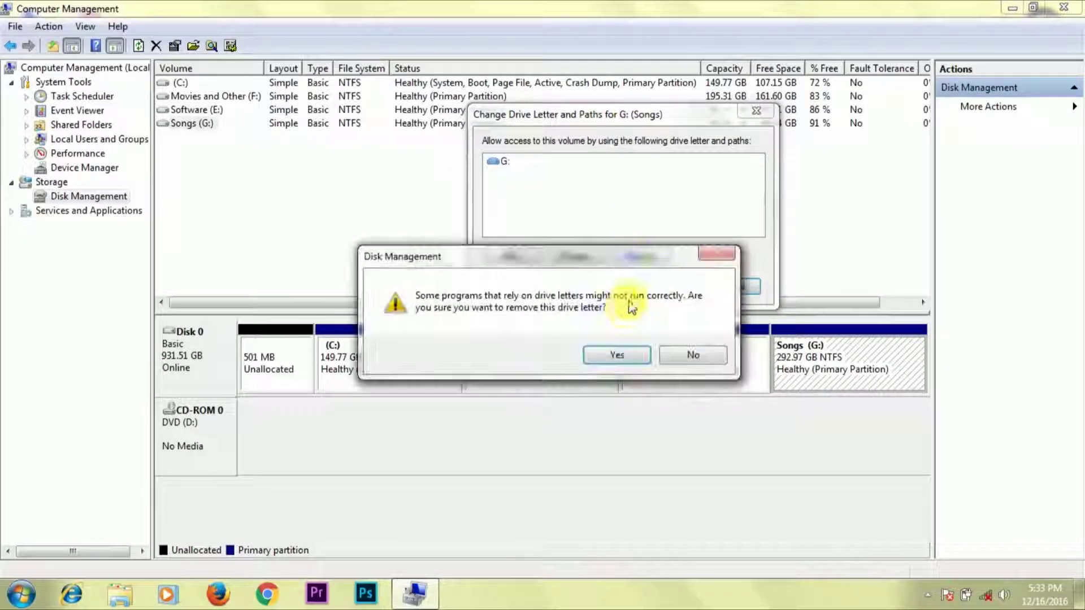
pyautogui.click(625, 356)
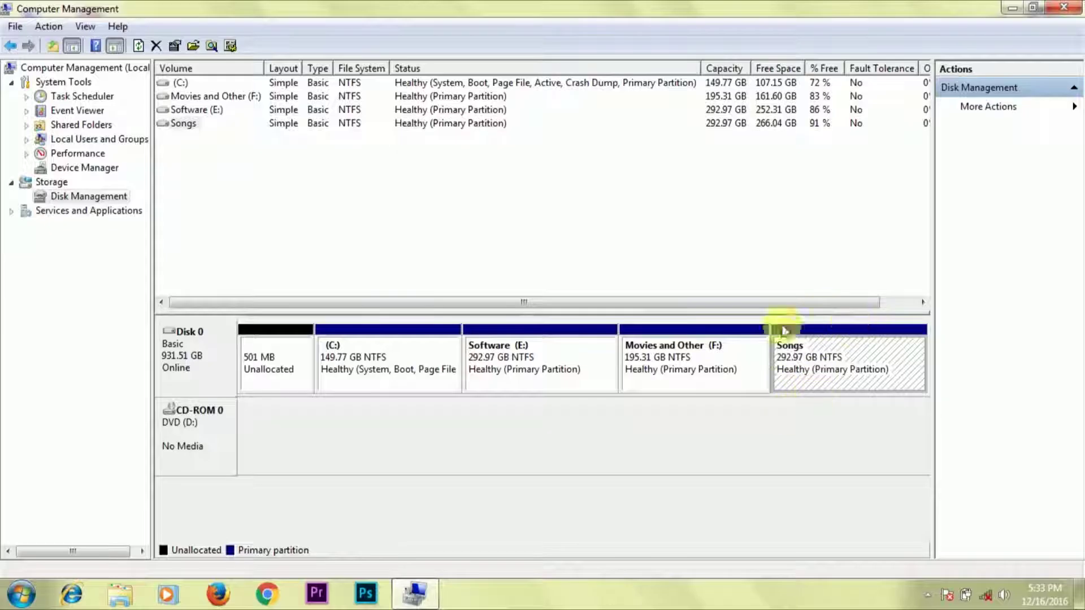
# Step: Close Computer Management and refresh the desktop
pyautogui.click(1064, 6)
pyautogui.rightClick(462, 128)
pyautogui.click(499, 175)
pyautogui.rightClick(501, 175)
pyautogui.click(552, 223)
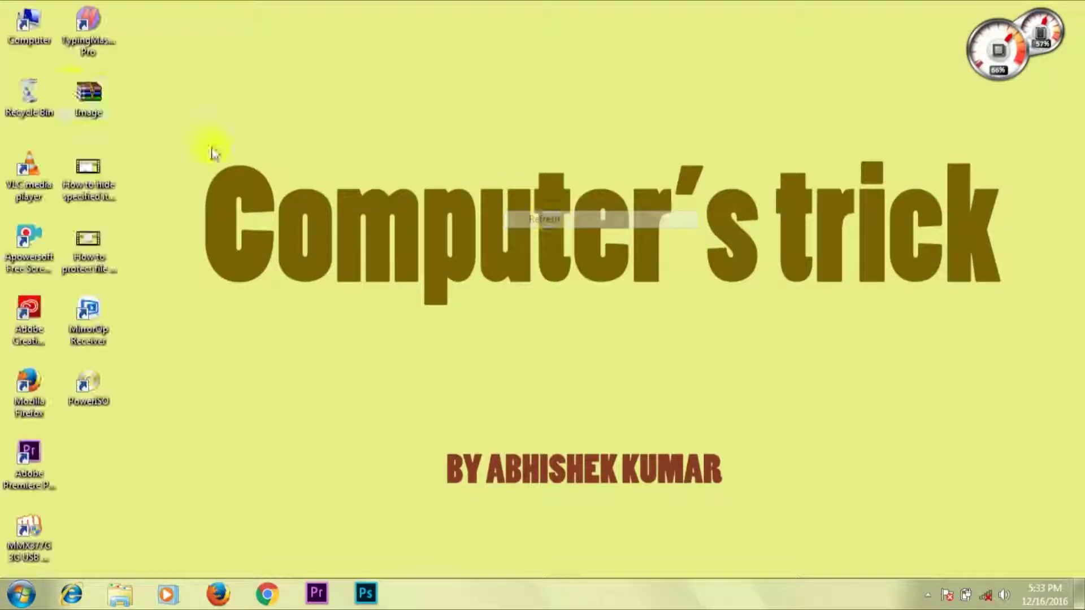
# Step: Check the list of hard disk drives in the Computer window, and refresh the desktop after closing it
pyautogui.doubleClick(49, 11)
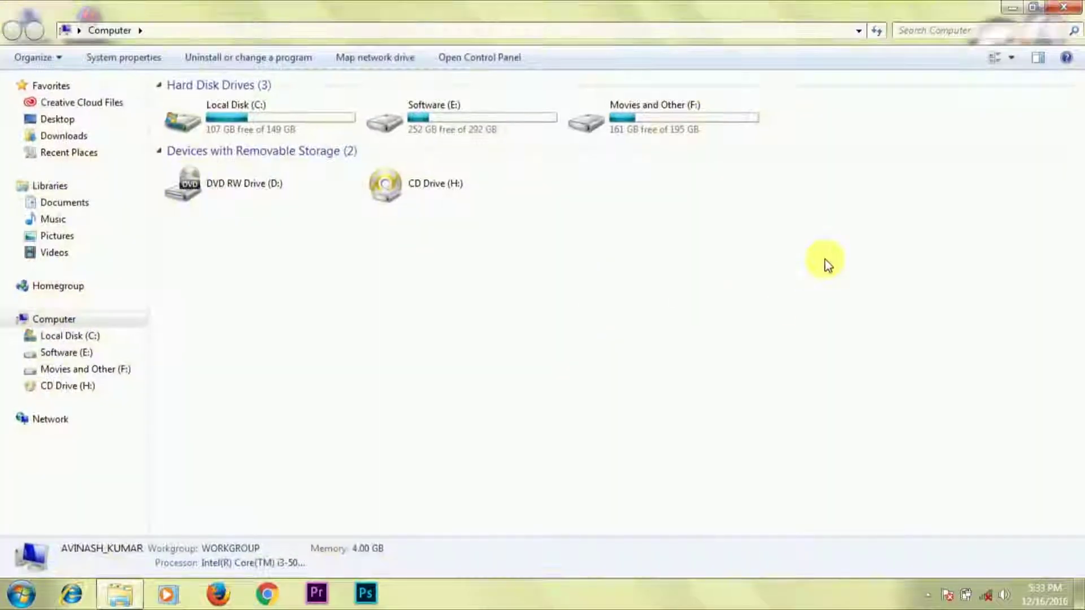
pyautogui.moveTo(773, 257); pyautogui.dragTo(961, 34)
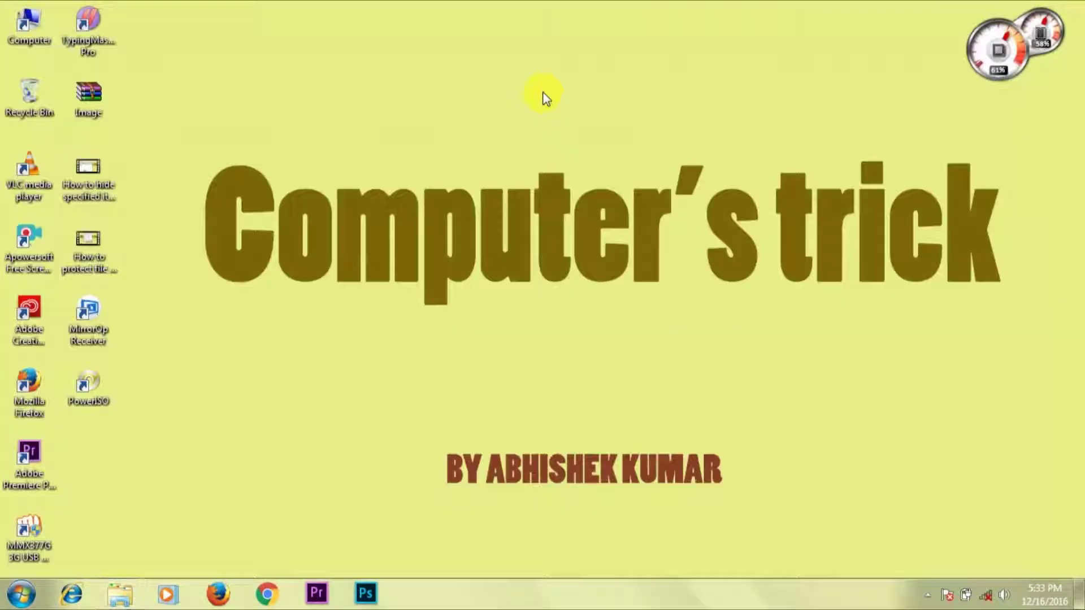
pyautogui.rightClick(544, 95)
pyautogui.click(587, 133)
pyautogui.rightClick(587, 133)
pyautogui.click(614, 176)
pyautogui.rightClick(310, 114)
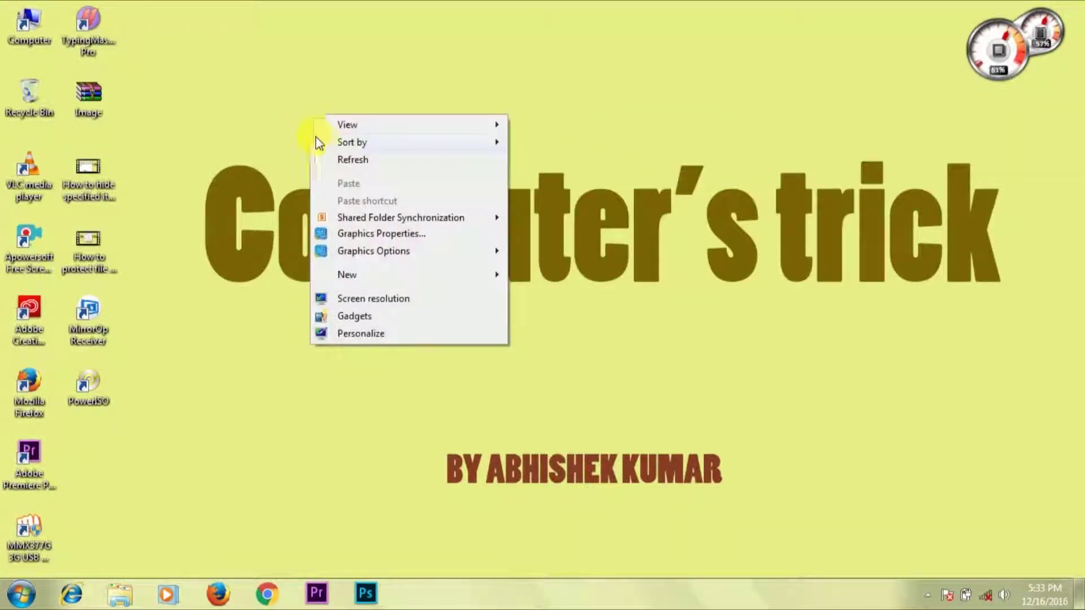
pyautogui.click(335, 163)
# Step: Reopen Computer Management, show Disk Management and maximize the window
pyautogui.press('super')
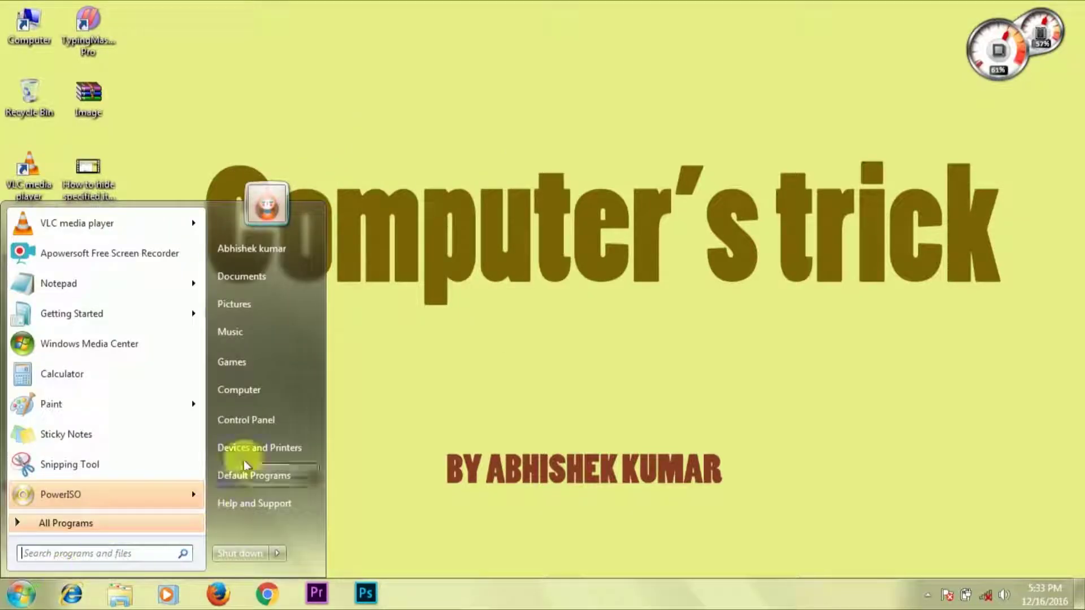
pyautogui.rightClick(258, 390)
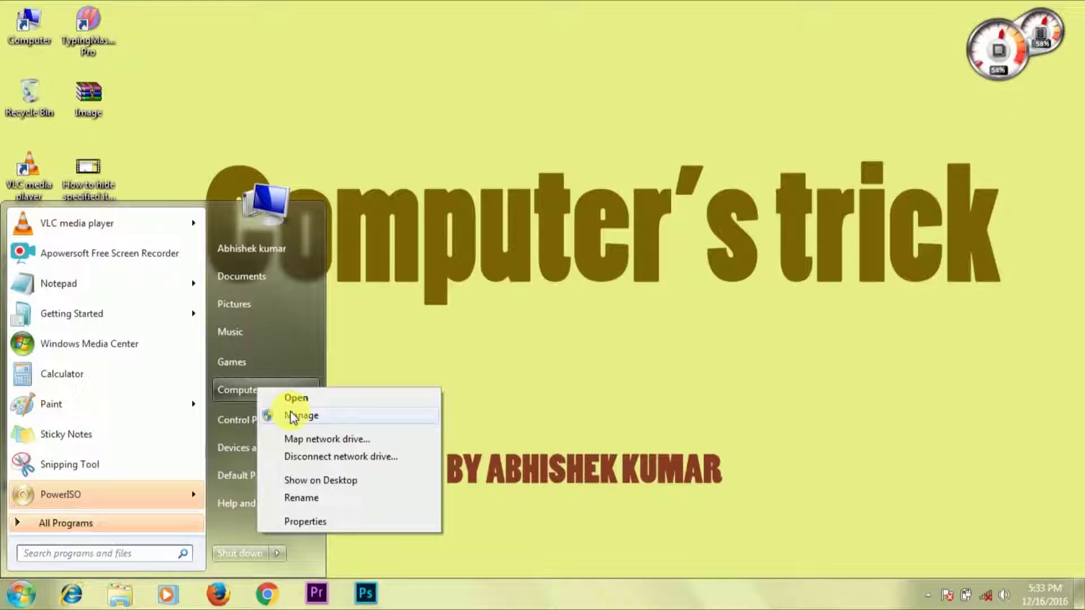
pyautogui.click(293, 416)
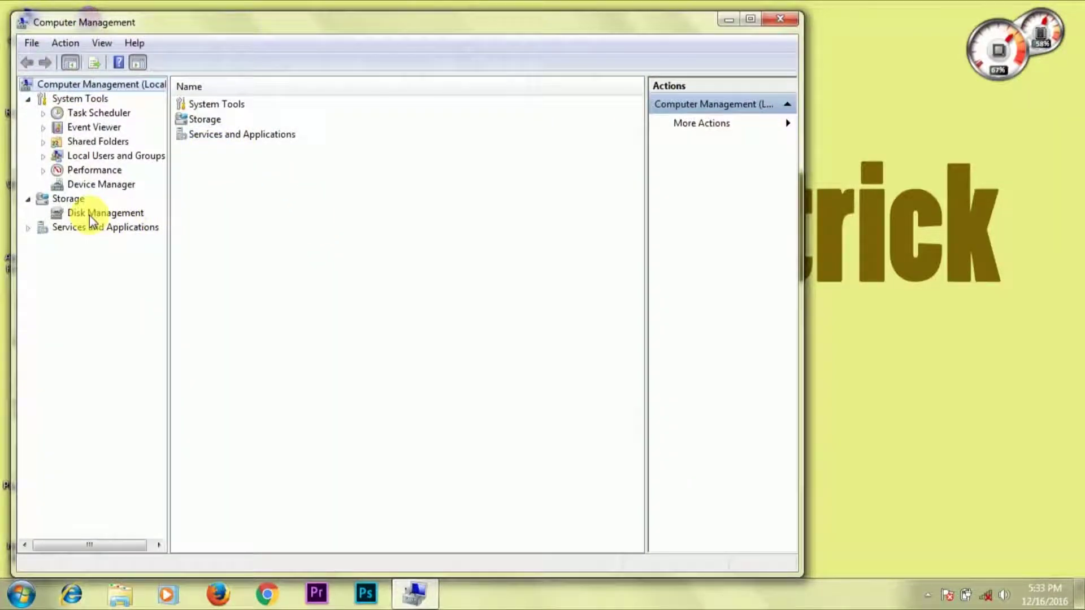
pyautogui.click(91, 217)
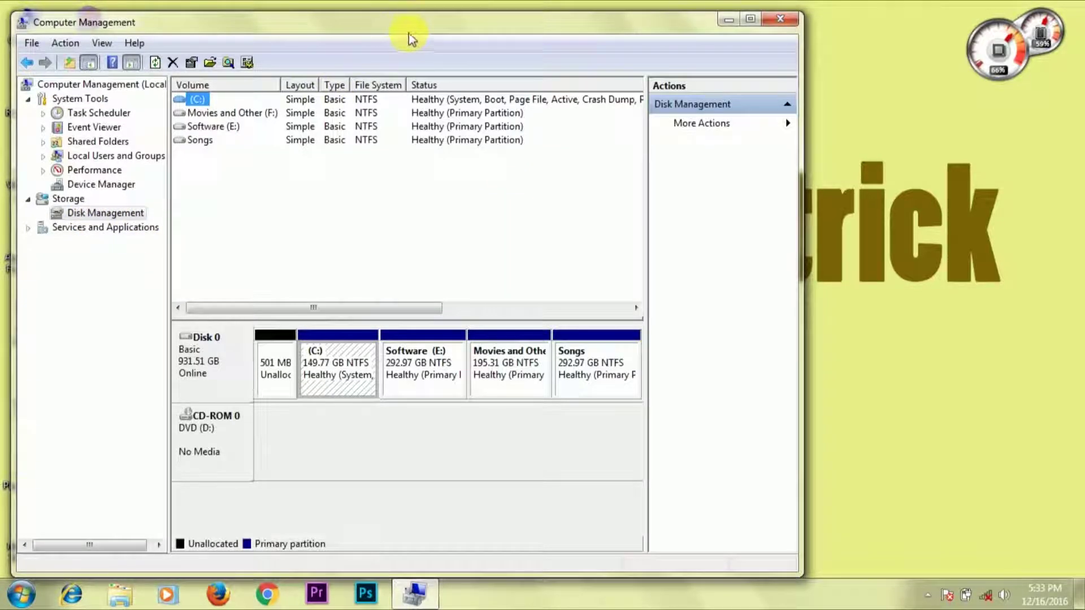
pyautogui.doubleClick(408, 33)
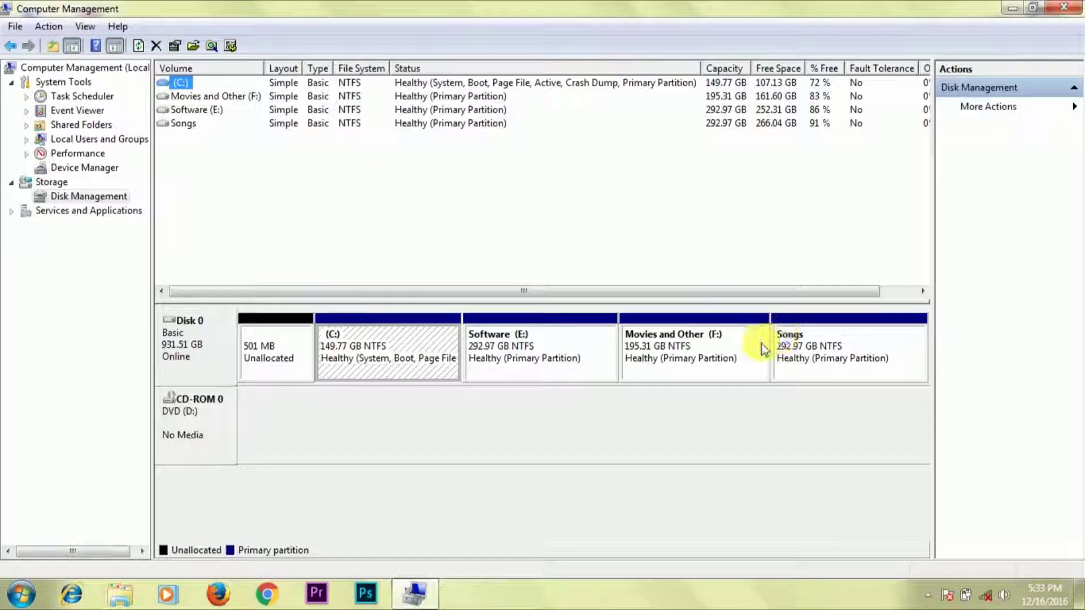
# Step: Add the drive letter G to the Songs volume on Disk 0 through Change Drive Letter and Paths
pyautogui.click(796, 434)
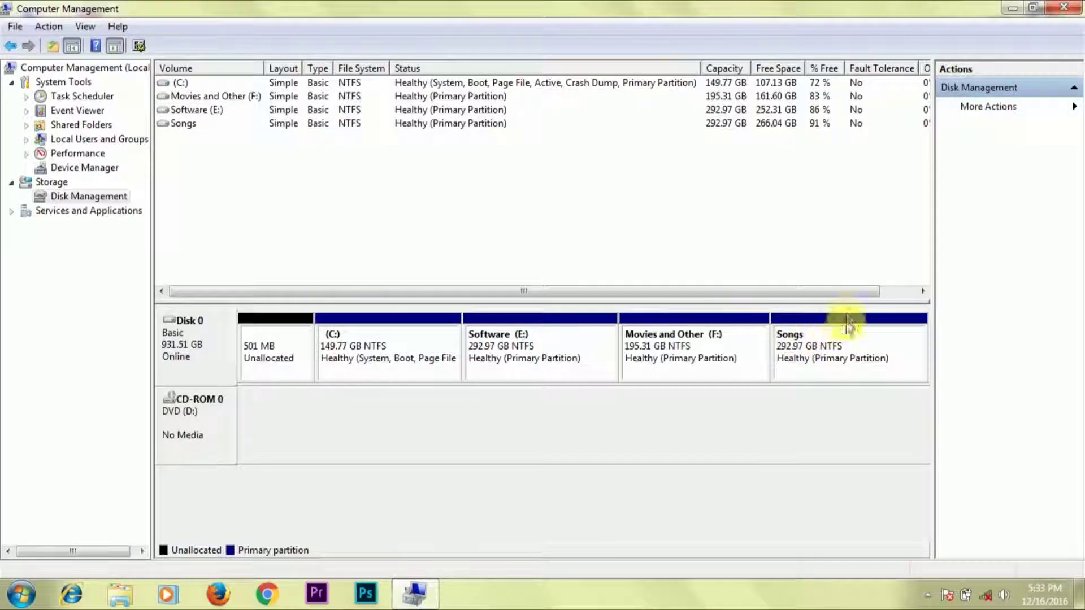
pyautogui.rightClick(819, 360)
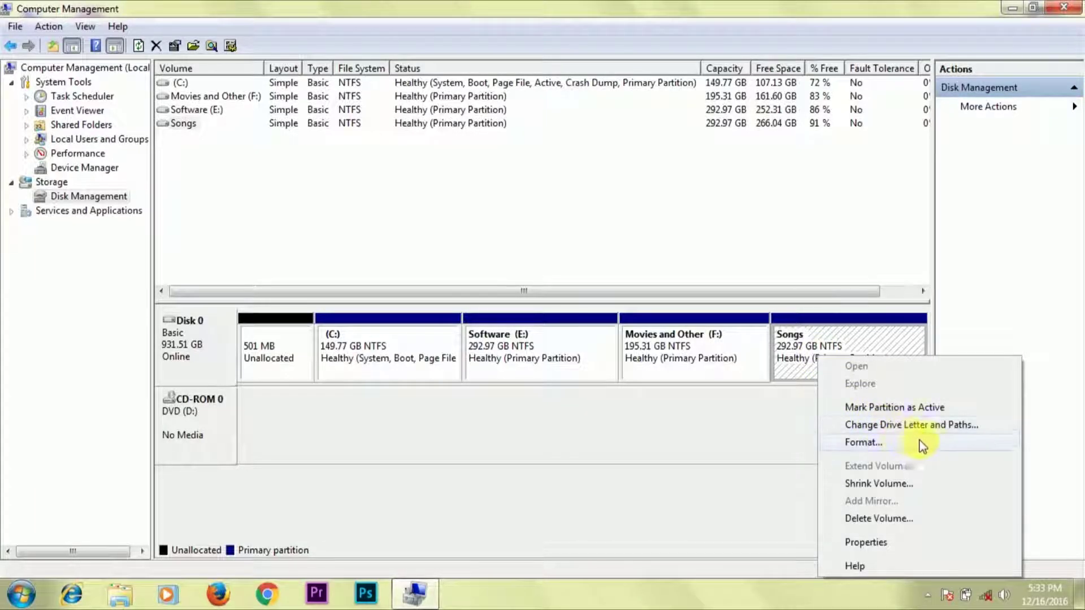
pyautogui.click(945, 432)
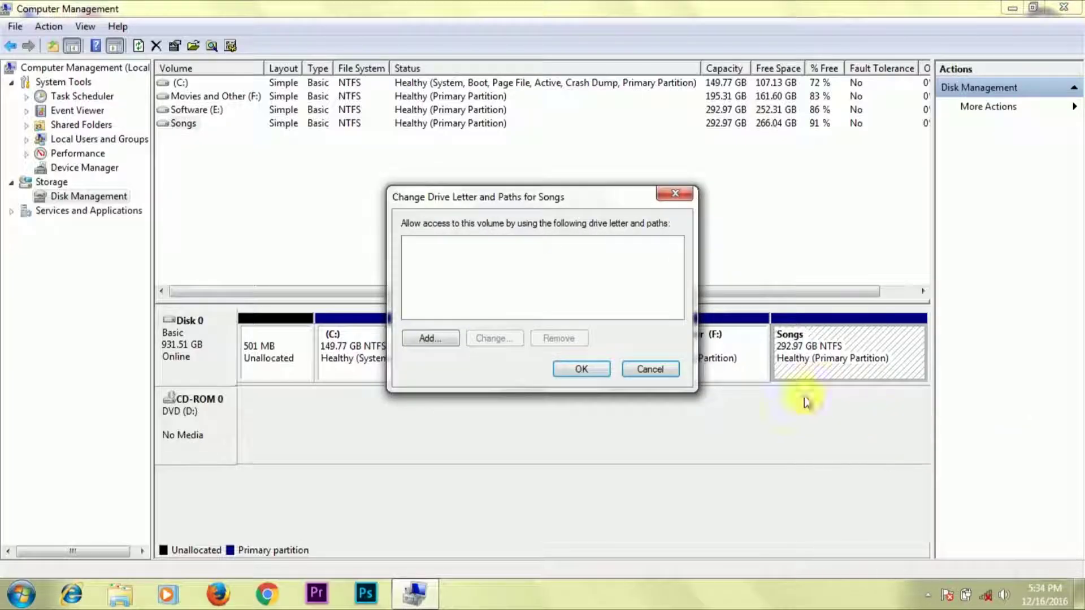
pyautogui.click(429, 339)
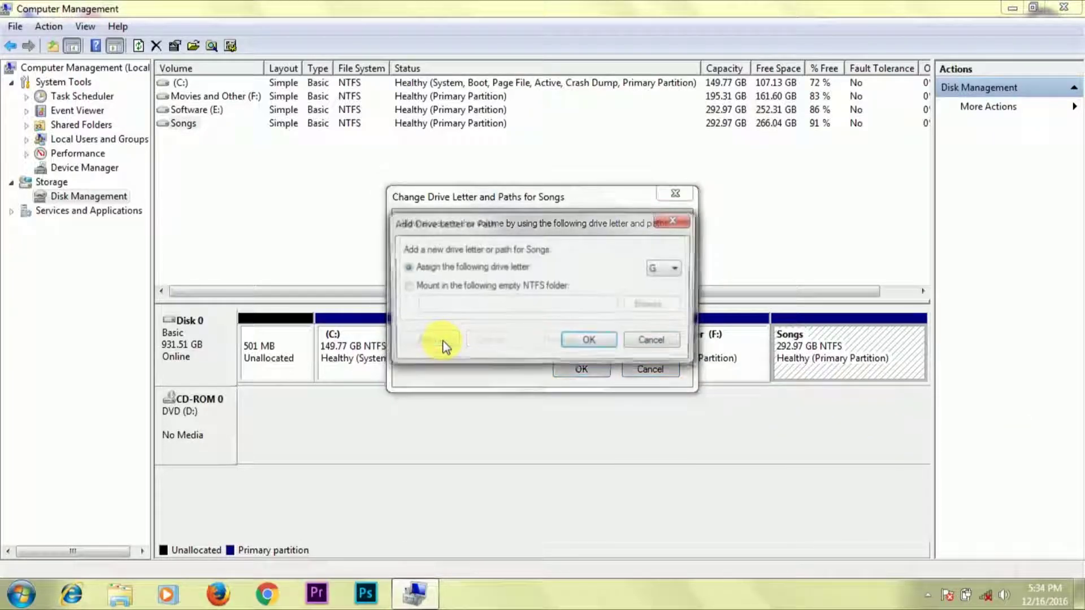
pyautogui.click(672, 273)
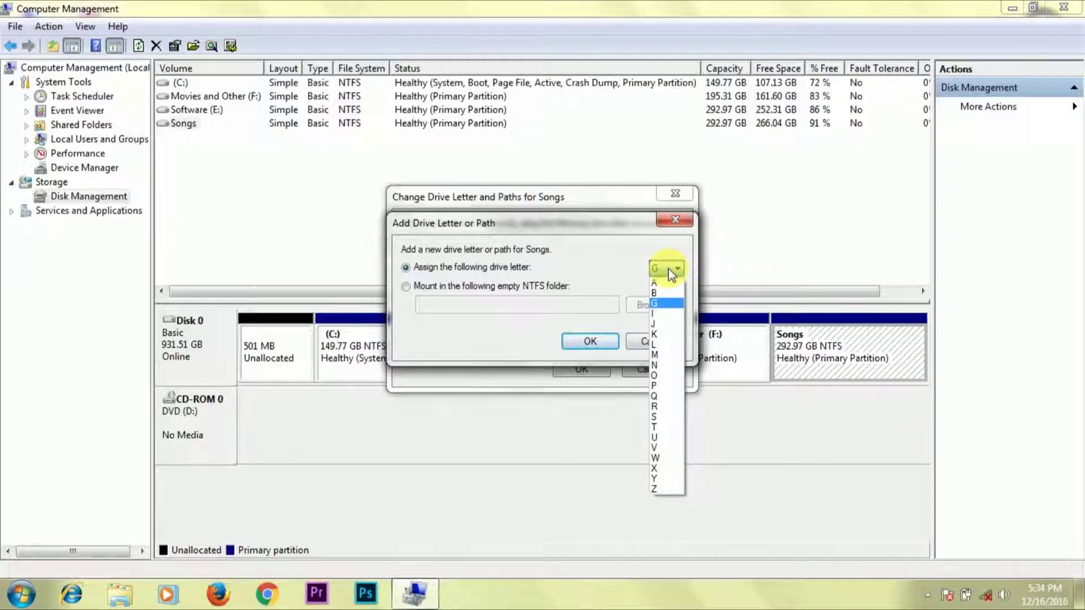
pyautogui.click(671, 273)
pyautogui.click(671, 273)
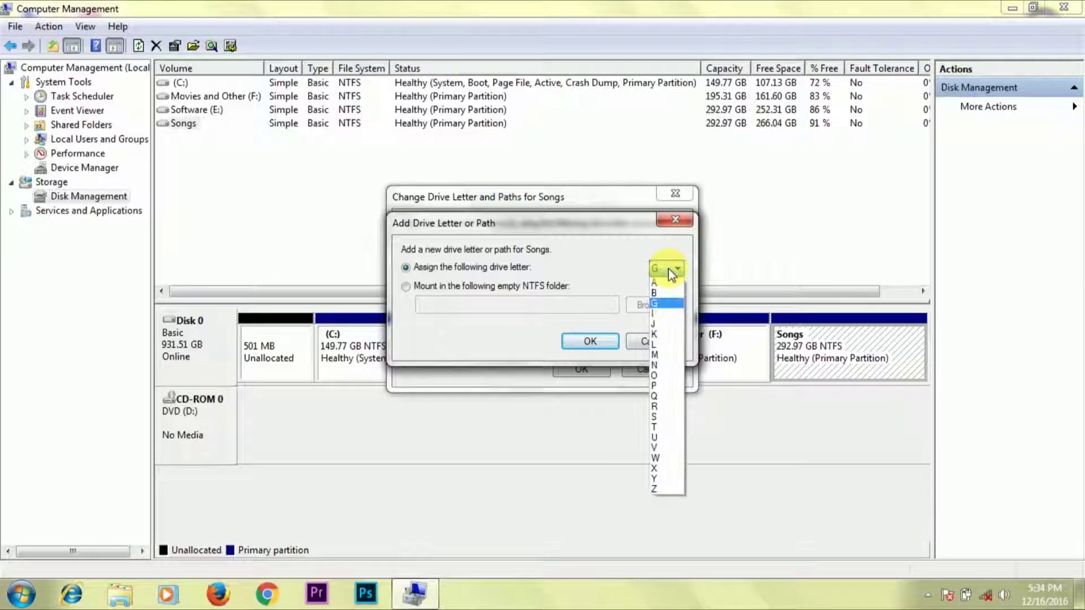
pyautogui.click(669, 304)
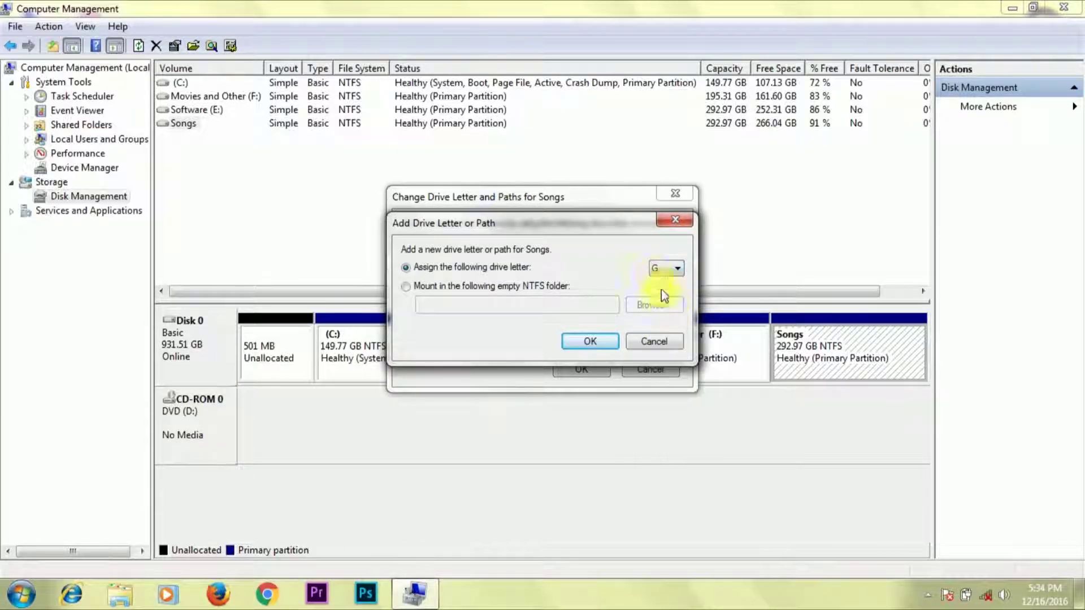
pyautogui.click(595, 345)
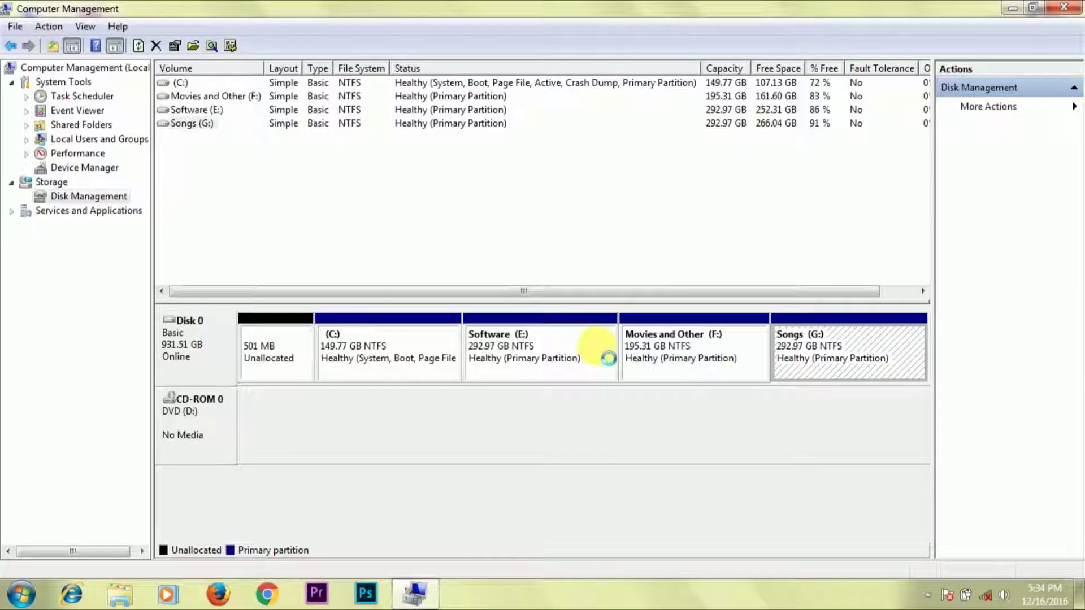
# Step: Close Computer Management after restoring the drive letter and refresh the desktop
pyautogui.click(1064, 8)
pyautogui.rightClick(272, 247)
pyautogui.click(303, 295)
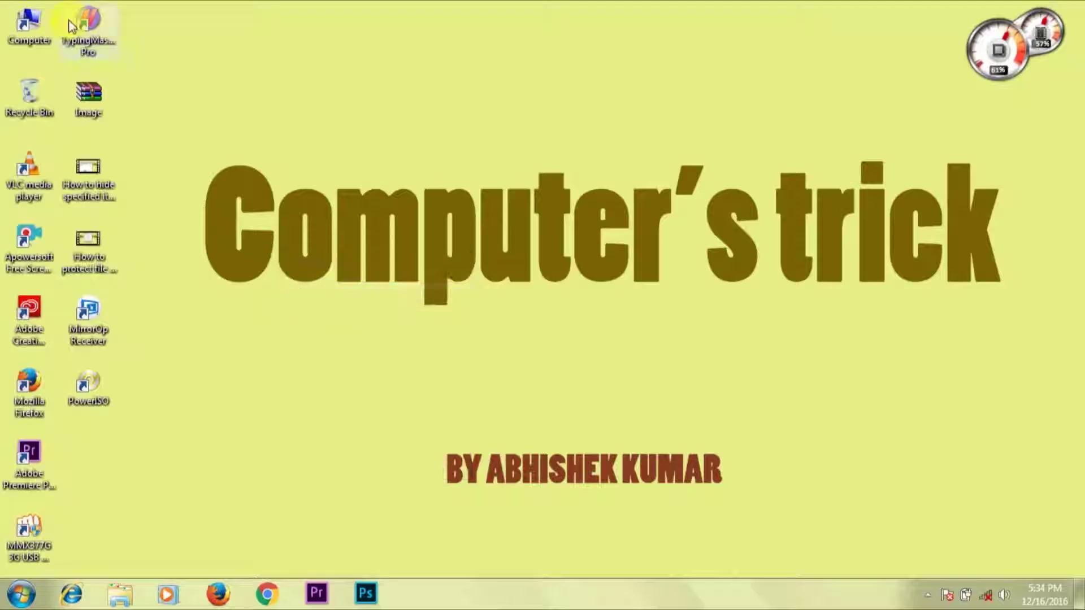
# Step: Open the Computer window, check the hard disk drives for Songs (G:), and refresh the drive view
pyautogui.doubleClick(22, 23)
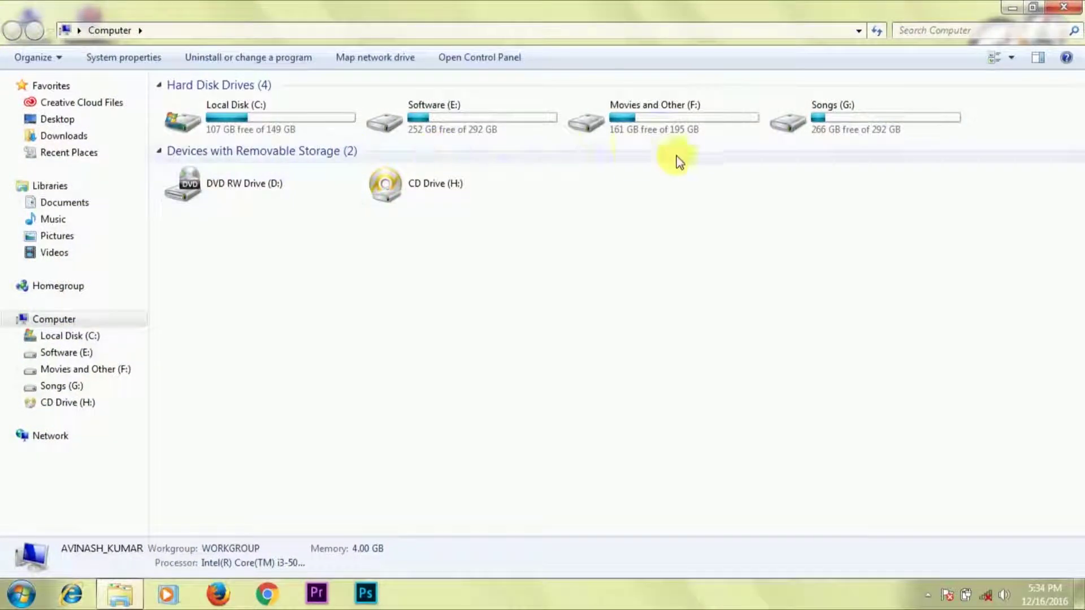
pyautogui.moveTo(845, 253); pyautogui.dragTo(951, 28)
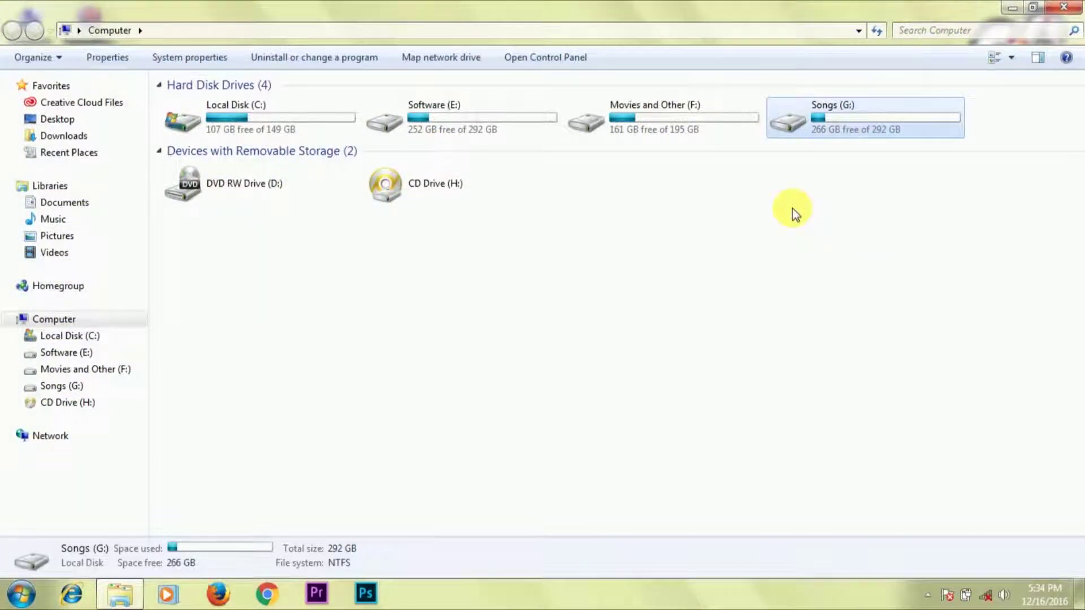
pyautogui.moveTo(812, 250); pyautogui.dragTo(937, 54)
pyautogui.rightClick(812, 209)
pyautogui.click(860, 273)
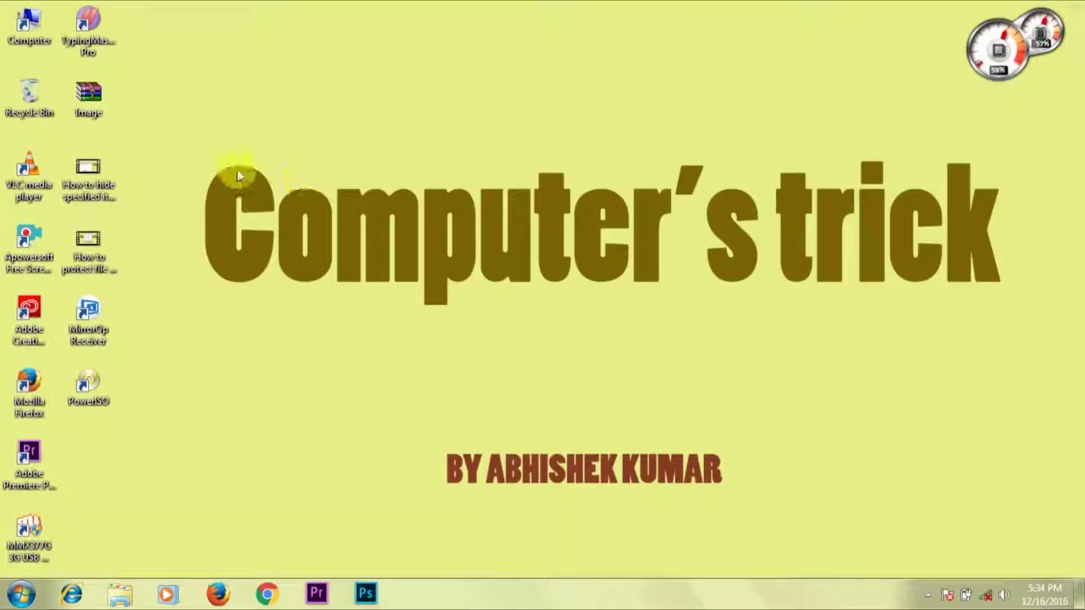
# Step: Refresh the desktop twice
pyautogui.rightClick(181, 78)
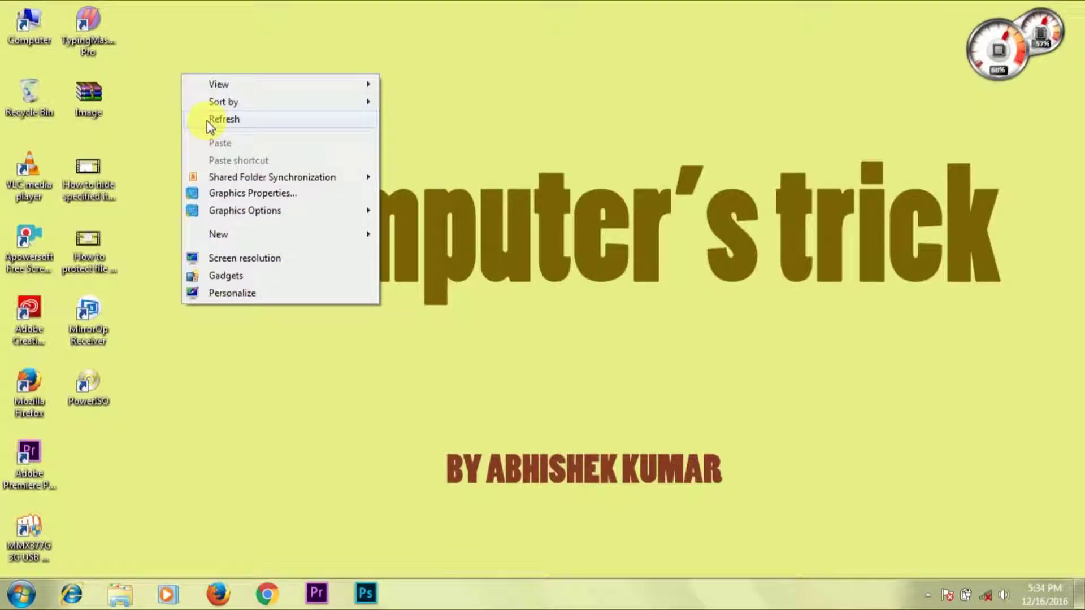
pyautogui.click(208, 118)
pyautogui.rightClick(314, 26)
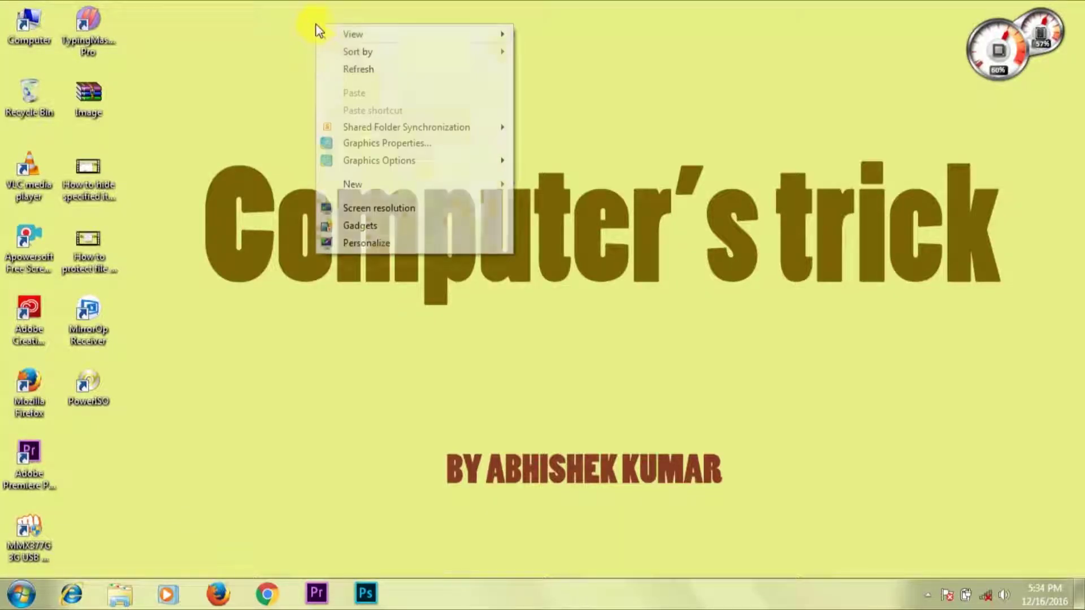
pyautogui.click(328, 72)
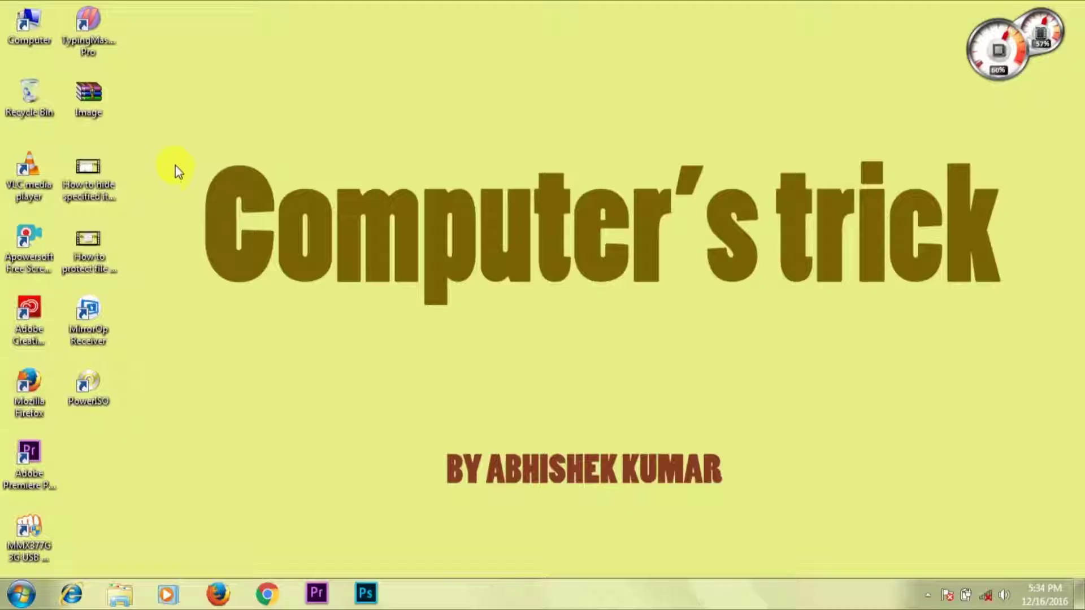
pyautogui.moveTo(175, 165); pyautogui.dragTo(1020, 297)
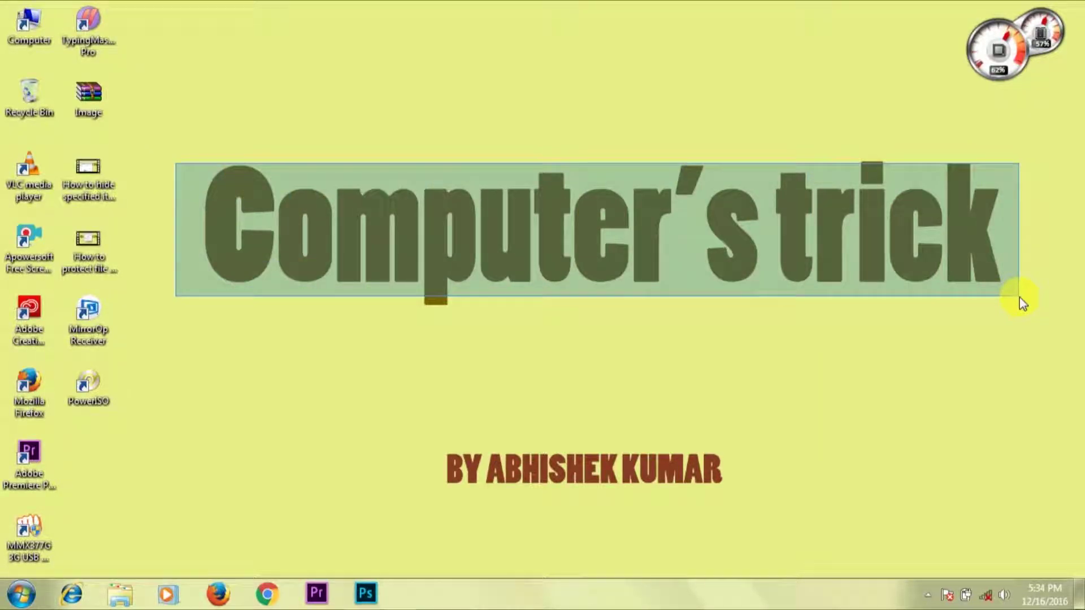
pyautogui.moveTo(1019, 297); pyautogui.dragTo(1019, 298)
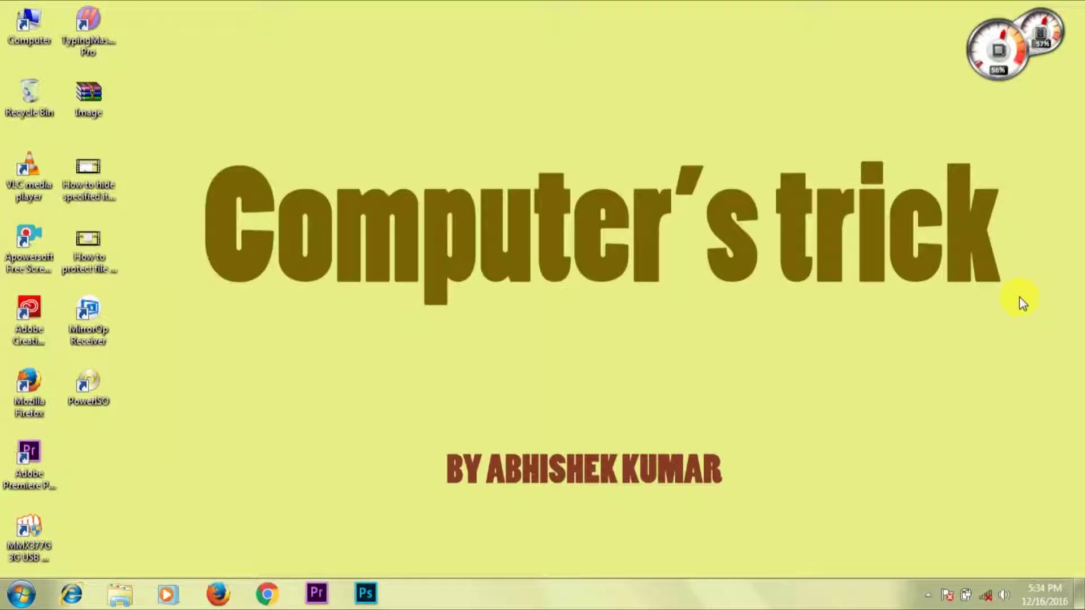